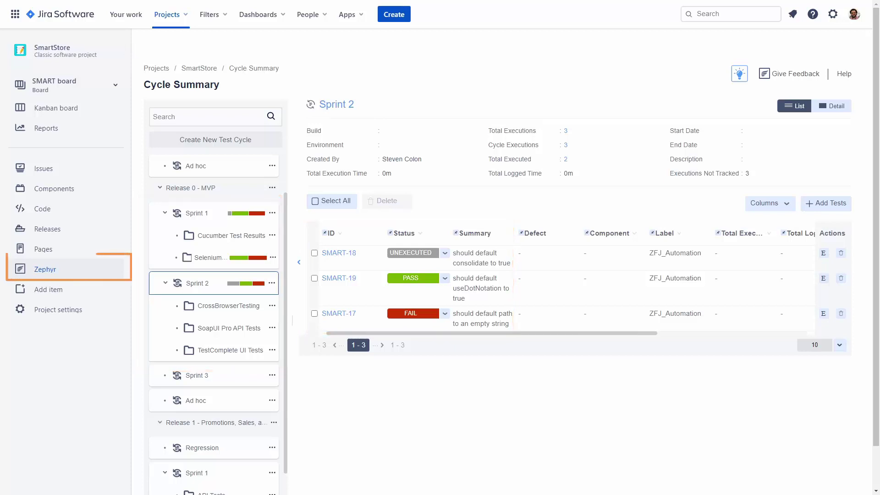
# Switch the SmartStore sidebar to Zephyr's navigation menu and scroll down its page list.
pyautogui.click(71, 277)
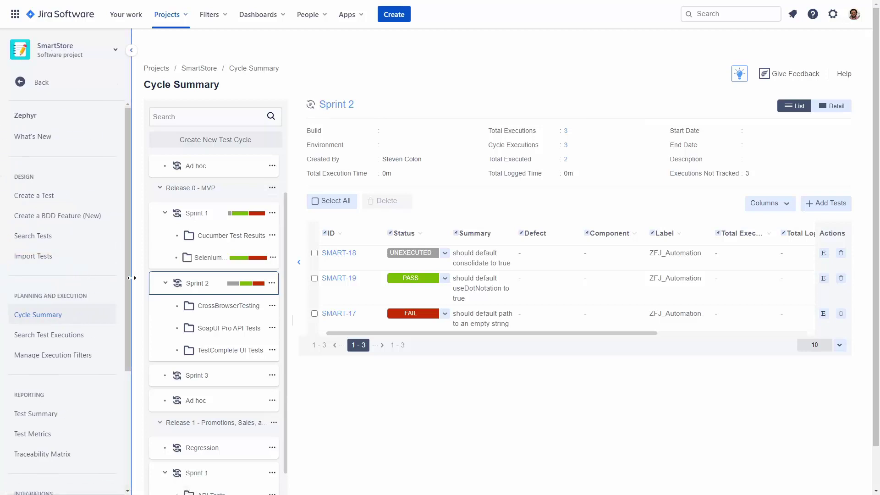
pyautogui.scroll(-4, 131, 321)
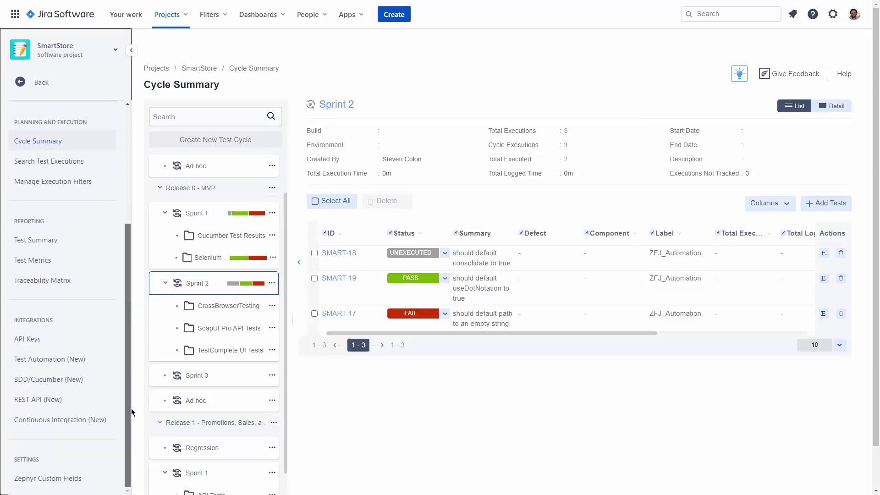
# Go to the Test Automation page and start a new automation task.
pyautogui.click(96, 357)
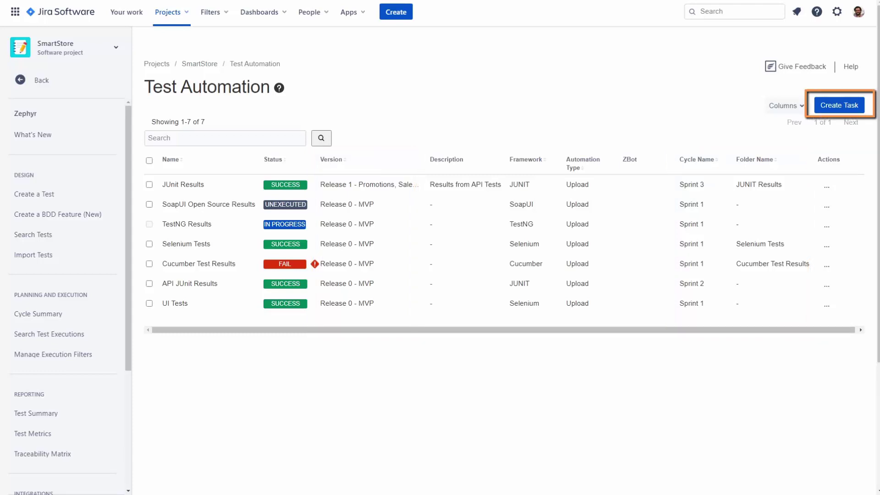
pyautogui.click(839, 105)
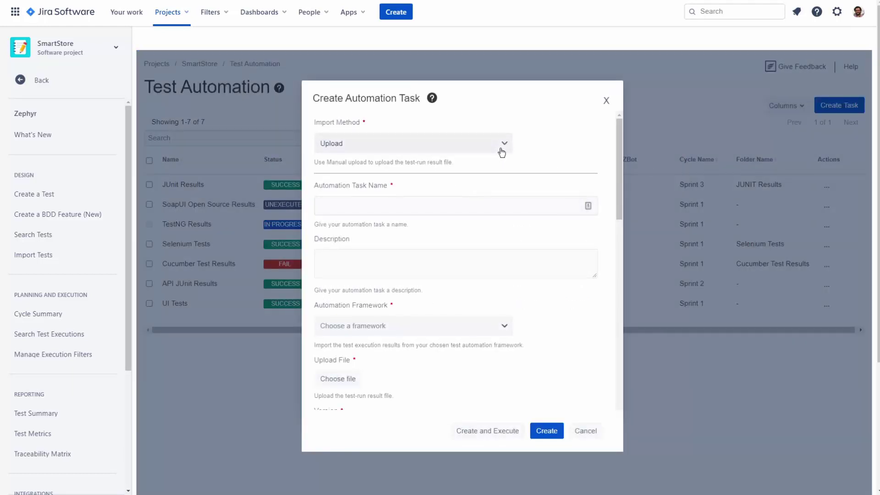
# Keep Upload as import method, name the task 'Selenium UI Tests', describe it 'UI Tests executed by selenium scripts'.
pyautogui.click(502, 152)
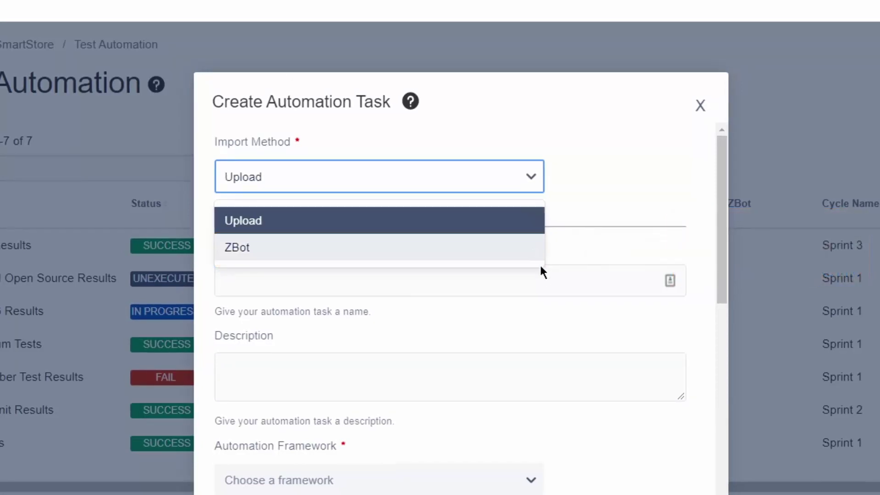
pyautogui.click(544, 279)
pyautogui.write('Selenium UI Tests')
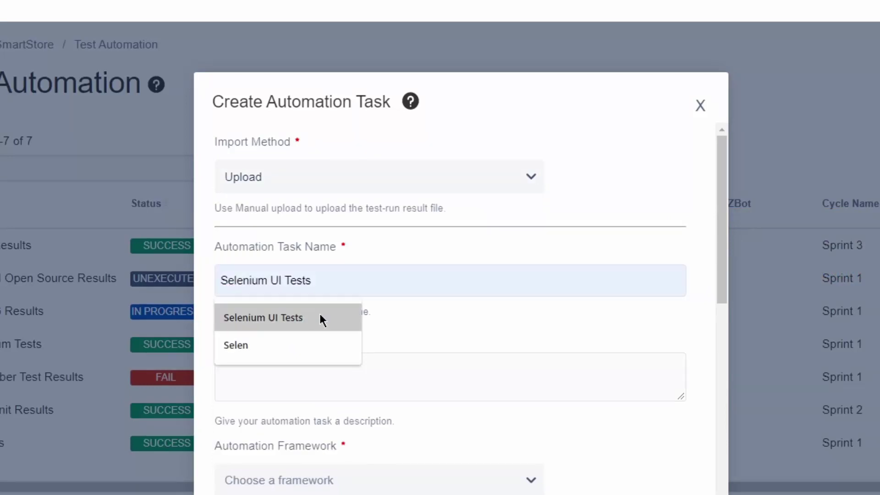
pyautogui.click(320, 317)
pyautogui.click(325, 373)
pyautogui.write('UI Test')
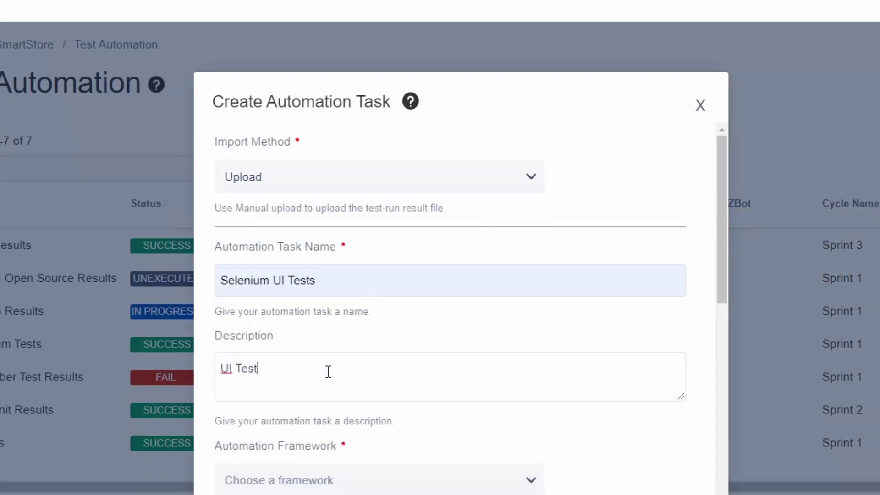
pyautogui.write('s executed by selenium scripts')
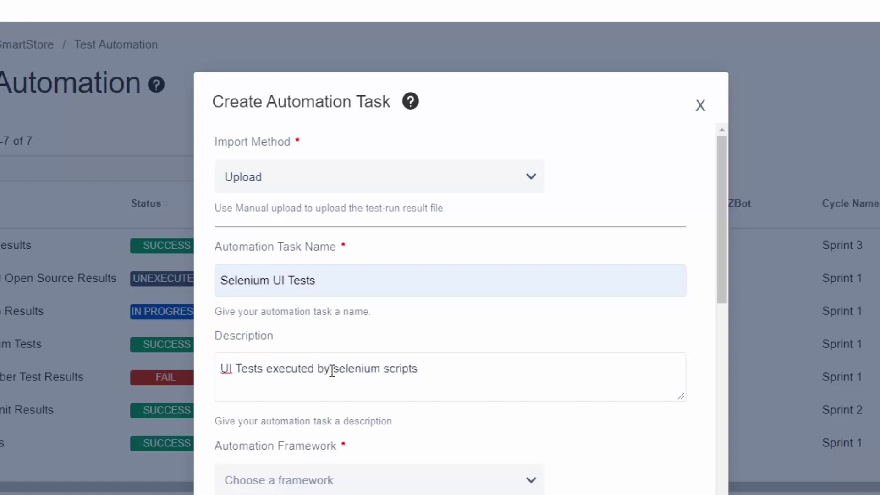
pyautogui.scroll(-2, 332, 371)
pyautogui.click(335, 406)
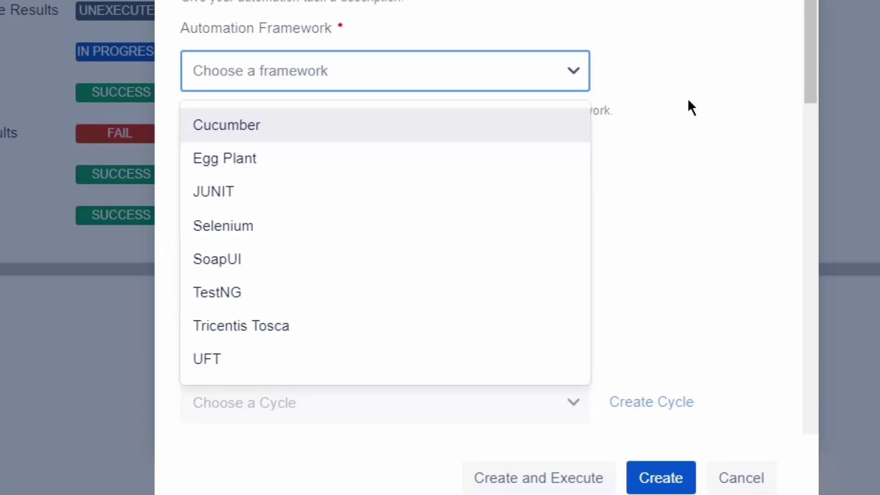
# Choose the Selenium framework and attach TEST.xml as the result file.
pyautogui.click(505, 233)
pyautogui.click(275, 249)
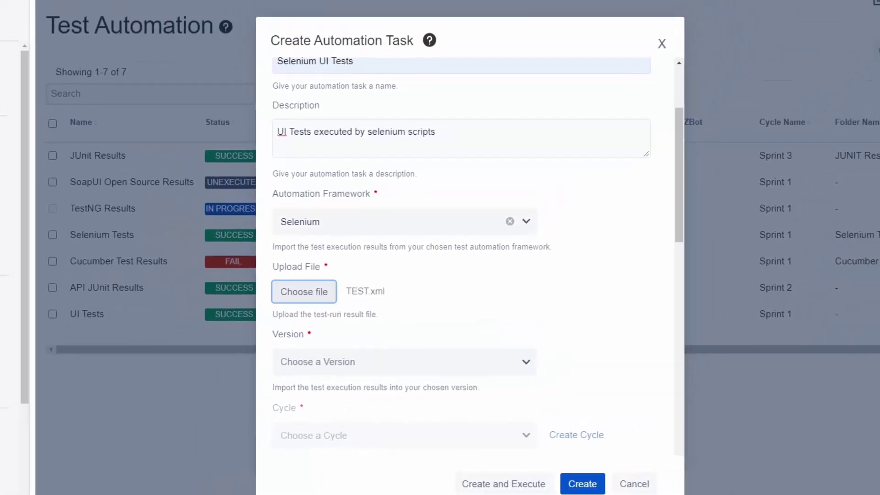
pyautogui.scroll(-1, 541, 321)
pyautogui.scroll(-3, 554, 303)
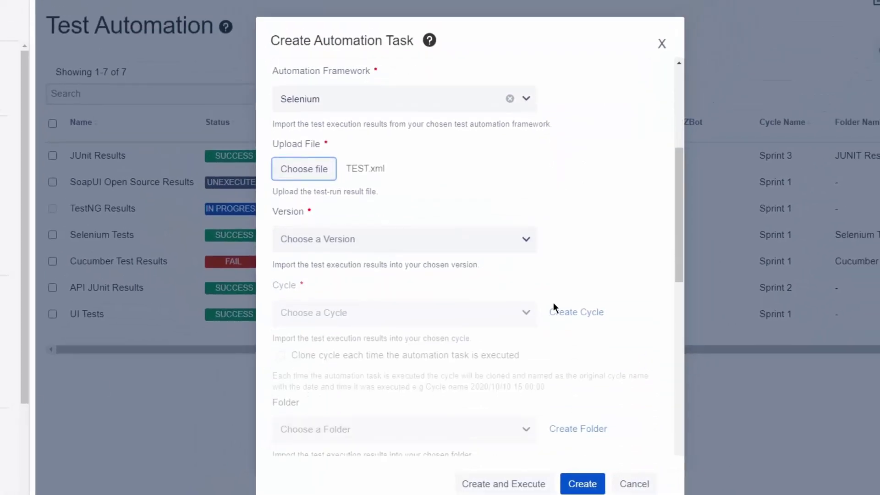
# Set the version to Release 1 - Promotions, Sales, and Suggestions and the cycle to Sprint 1.
pyautogui.click(521, 239)
pyautogui.click(500, 277)
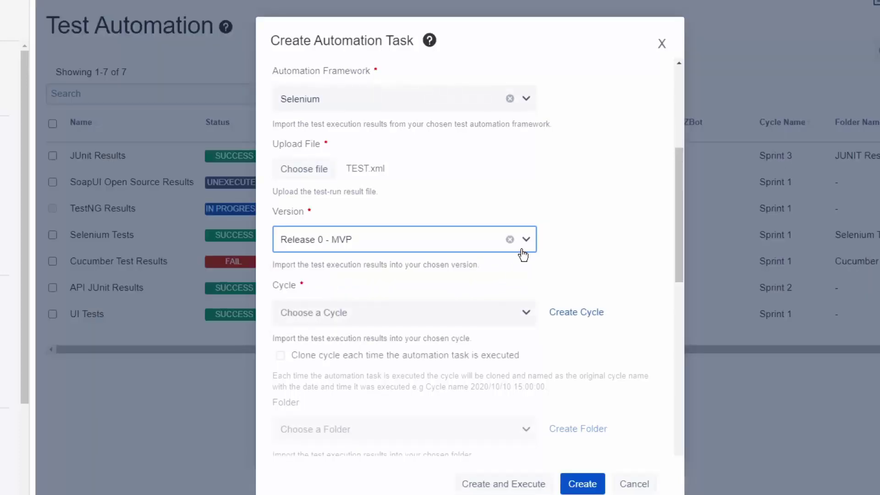
pyautogui.click(520, 248)
pyautogui.click(502, 293)
pyautogui.scroll(-3, 503, 295)
pyautogui.click(526, 190)
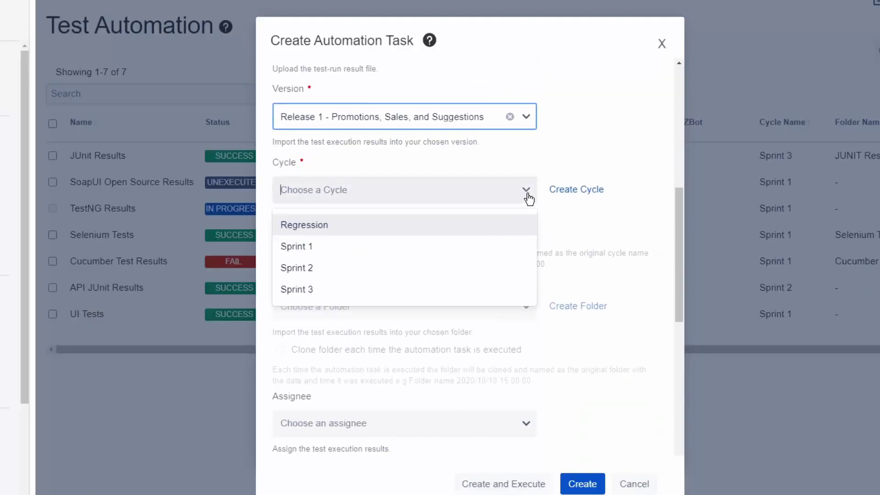
pyautogui.click(494, 247)
# Create a new results folder named 'Selenium Tests'.
pyautogui.scroll(-3, 550, 224)
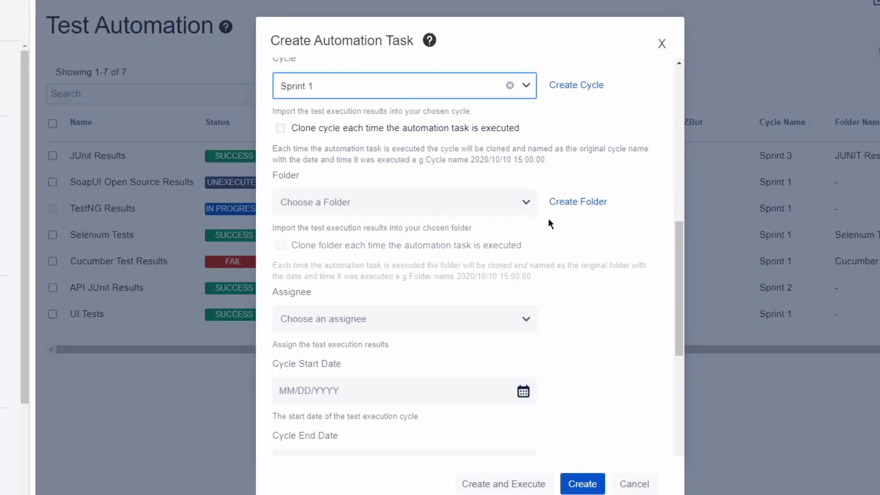
pyautogui.scroll(2, 561, 224)
pyautogui.click(559, 251)
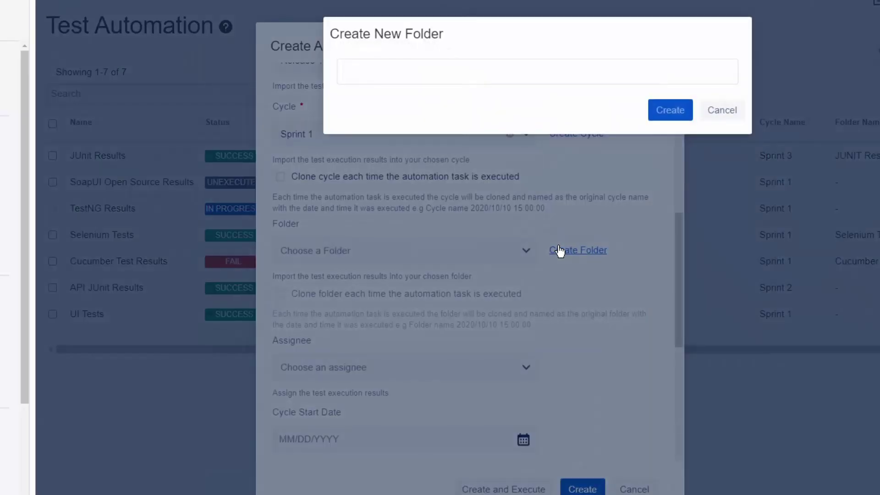
pyautogui.write('Selenium Tests')
pyautogui.click(671, 110)
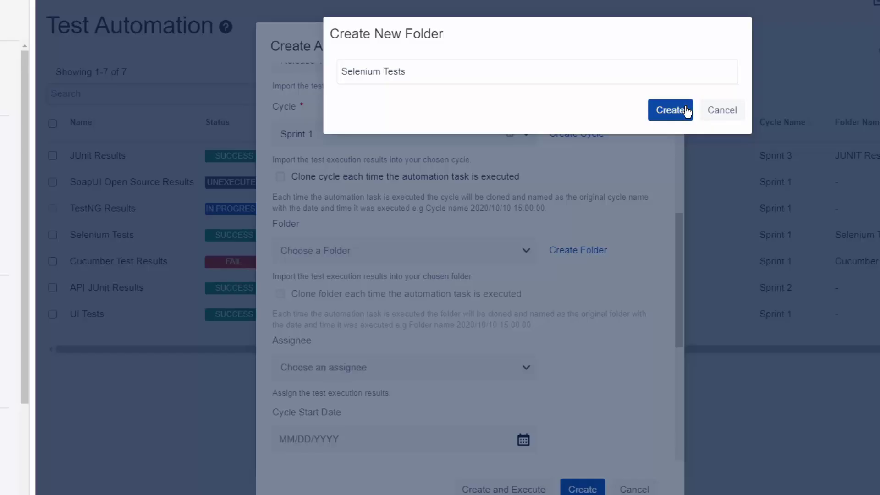
pyautogui.scroll(-2, 576, 236)
# Assign the test results to the matching user.
pyautogui.scroll(-1, 576, 241)
pyautogui.click(524, 238)
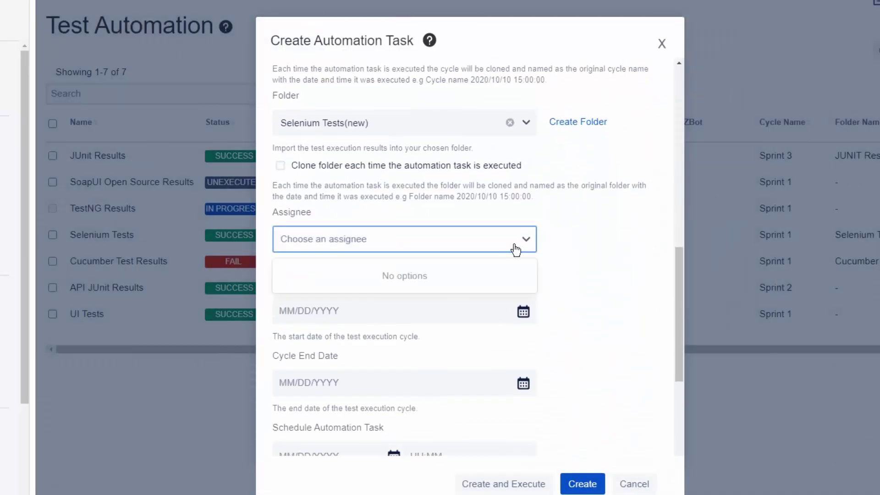
pyautogui.write('Steve')
pyautogui.click(507, 271)
pyautogui.scroll(-3, 511, 266)
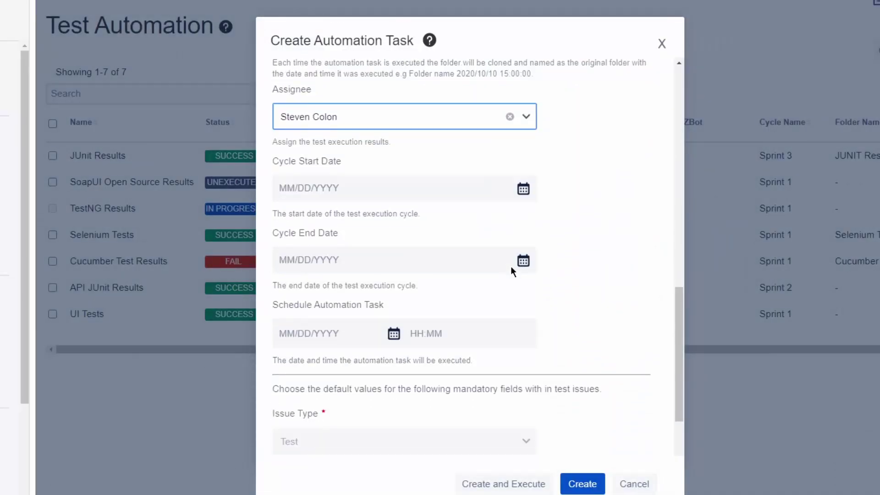
# Set the cycle to run from 9/2/2020 to 9/9/2020.
pyautogui.click(523, 188)
pyautogui.click(384, 276)
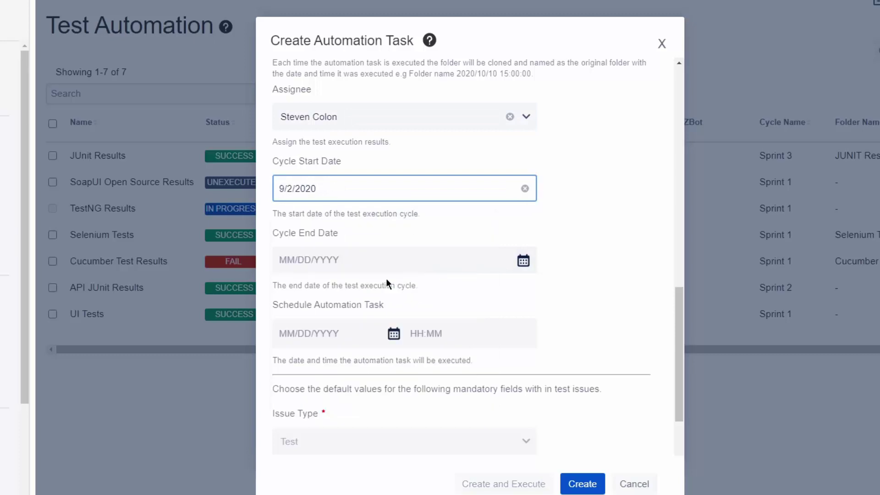
pyautogui.click(523, 260)
pyautogui.click(385, 371)
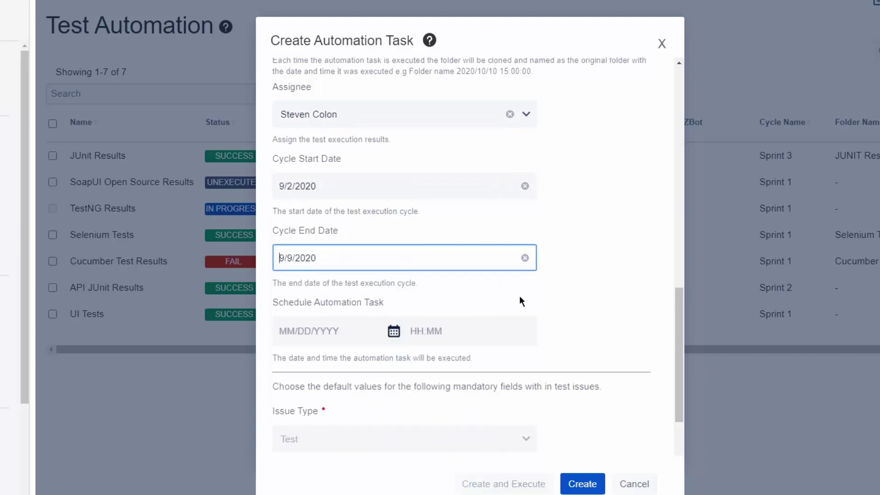
pyautogui.scroll(-3, 518, 295)
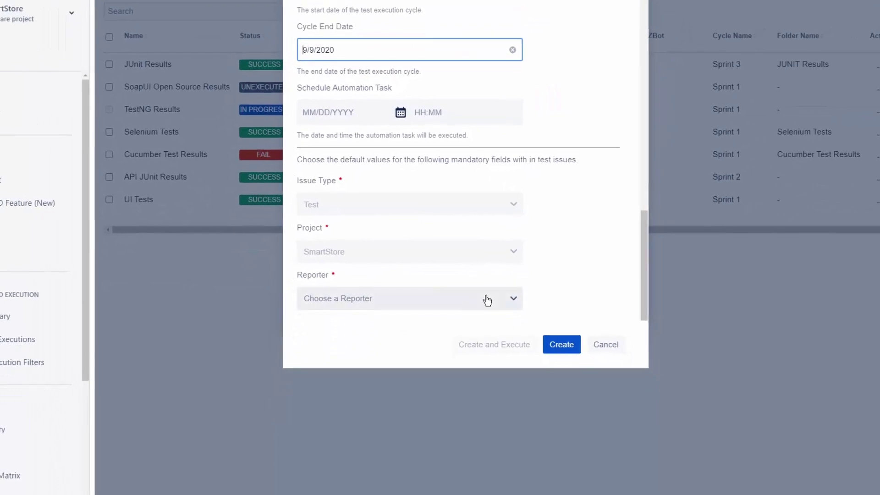
# Choose the matching user as reporter and create the automation task.
pyautogui.click(487, 301)
pyautogui.write('Stev')
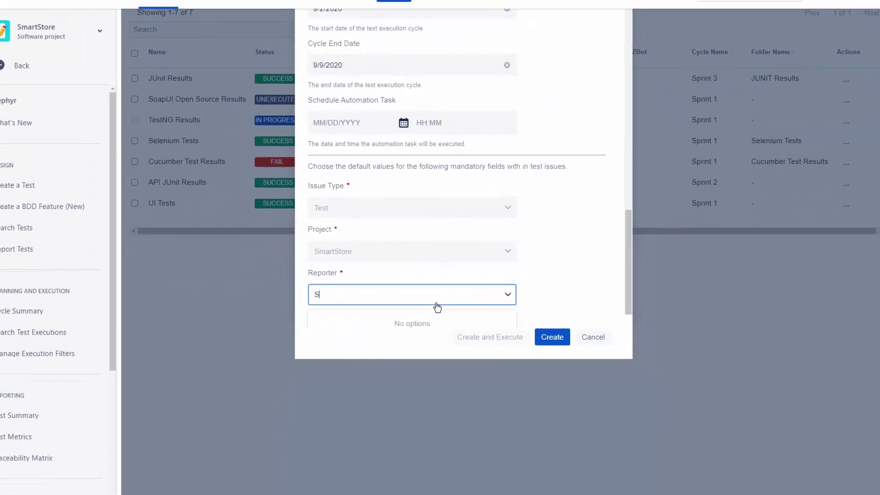
pyautogui.click(432, 331)
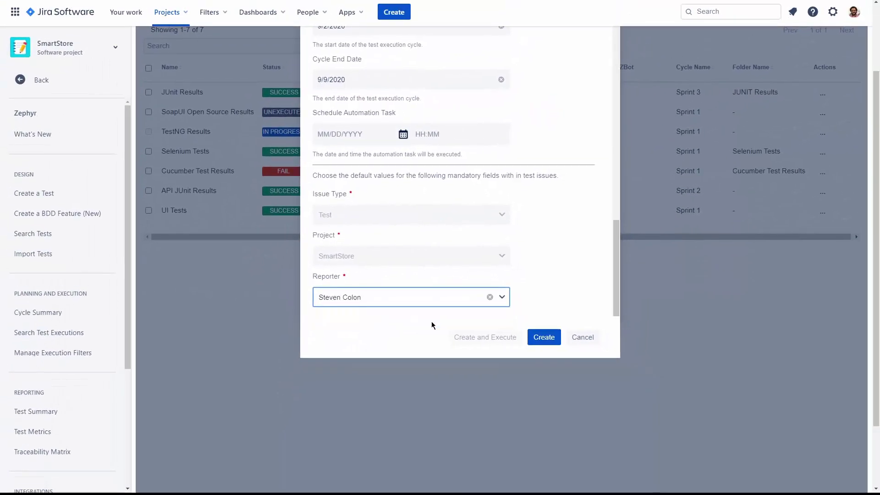
pyautogui.click(549, 339)
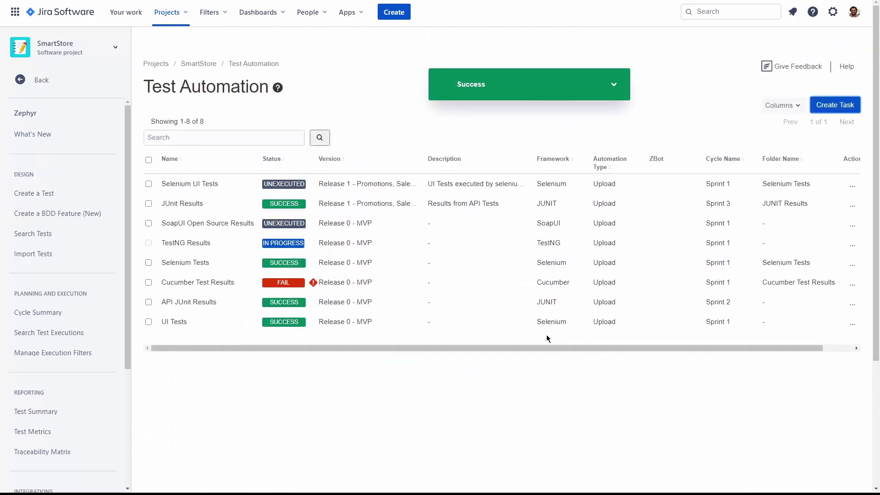
# Execute the Selenium UI Tests task and, once it shows Success, open Cycle Summary.
pyautogui.click(852, 186)
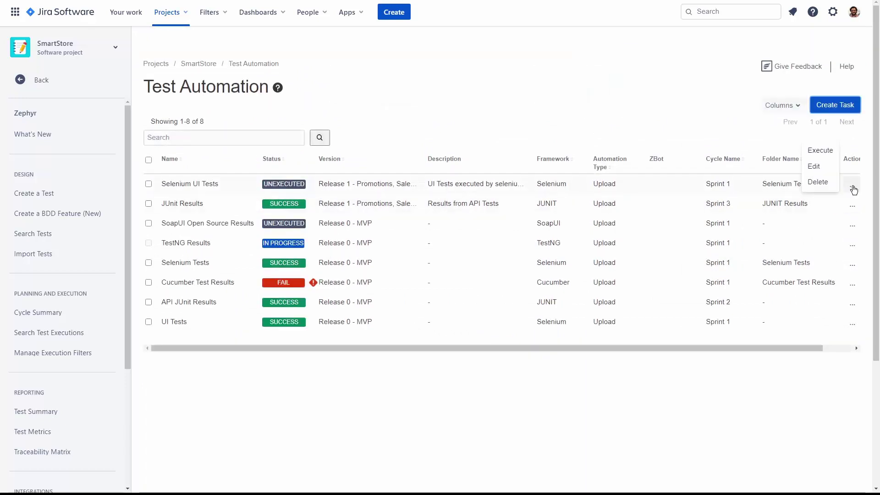
pyautogui.click(819, 151)
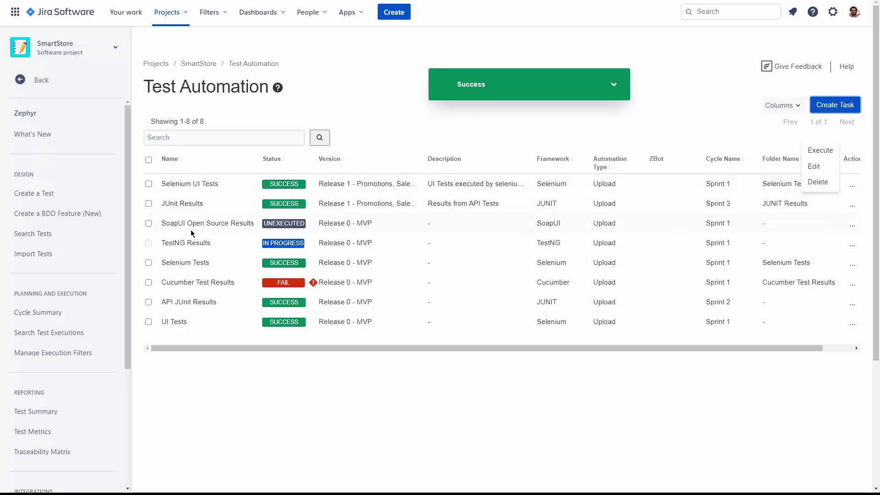
pyautogui.click(47, 315)
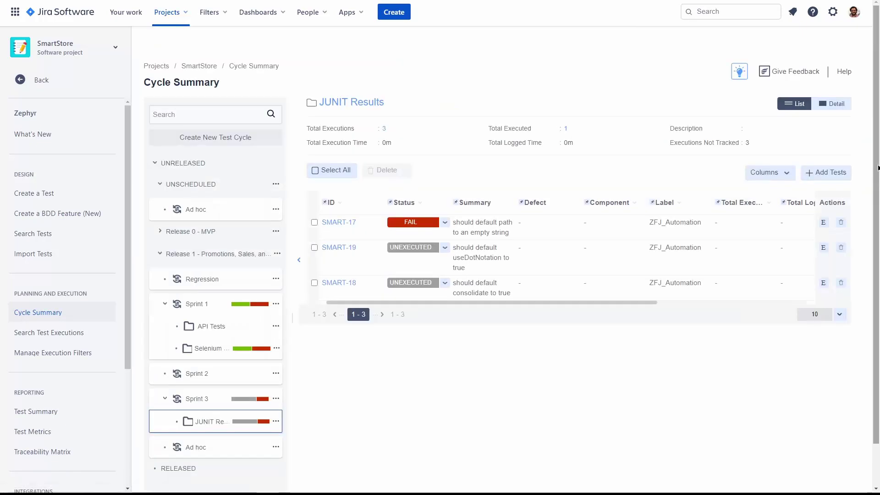
# Show Sprint 1's Selenium Tests executions and open the failed SMART-14 execution.
pyautogui.scroll(-1, 193, 266)
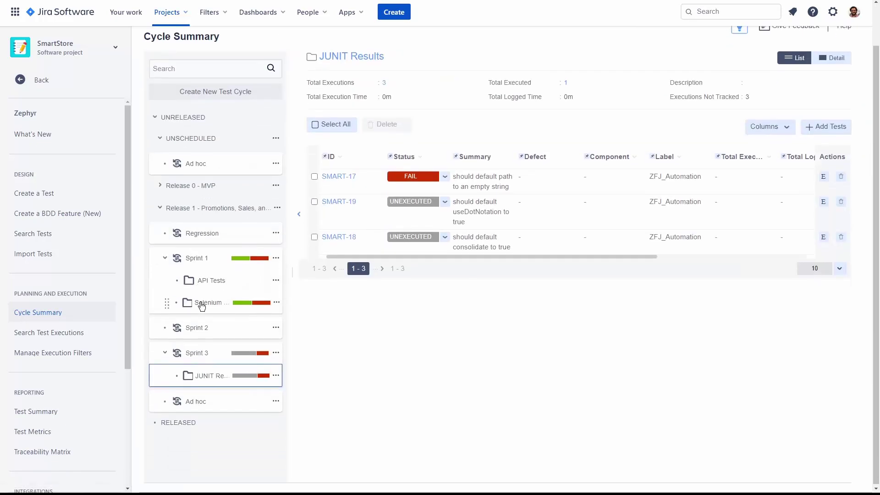
pyautogui.click(209, 304)
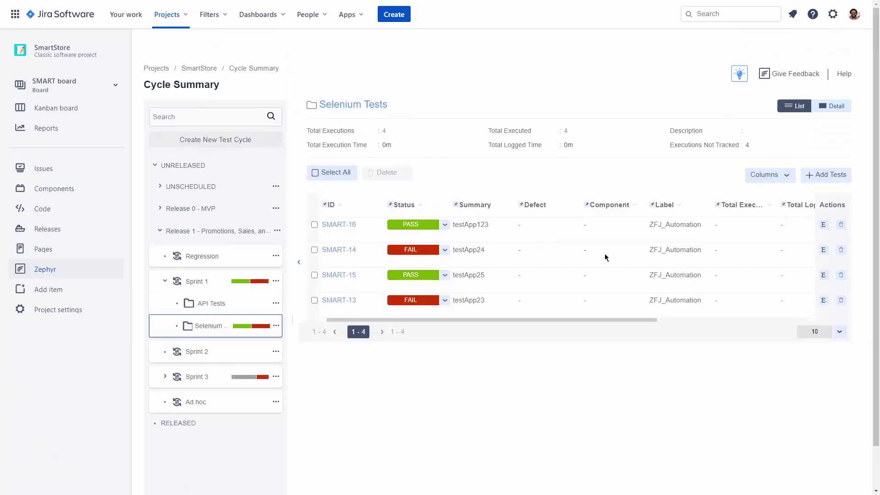
pyautogui.click(824, 250)
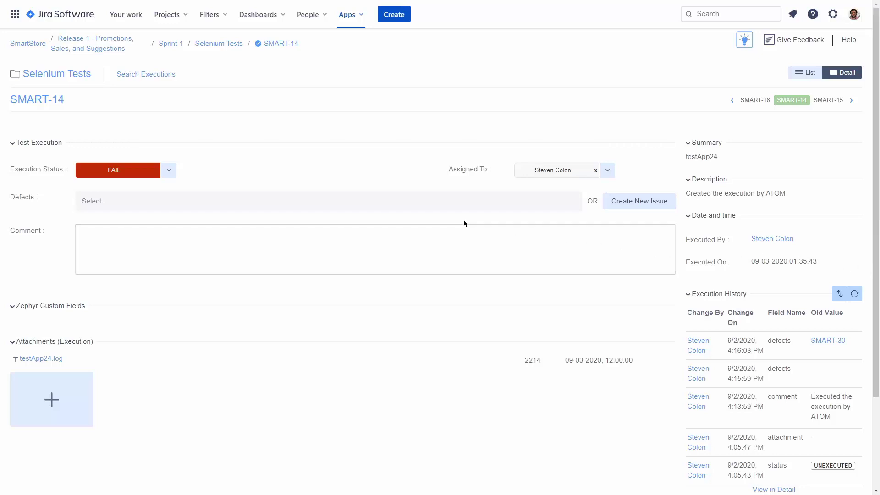
# Link defect SMART-30 'Cannot Load Page' to the SMART-14 execution.
pyautogui.click(263, 203)
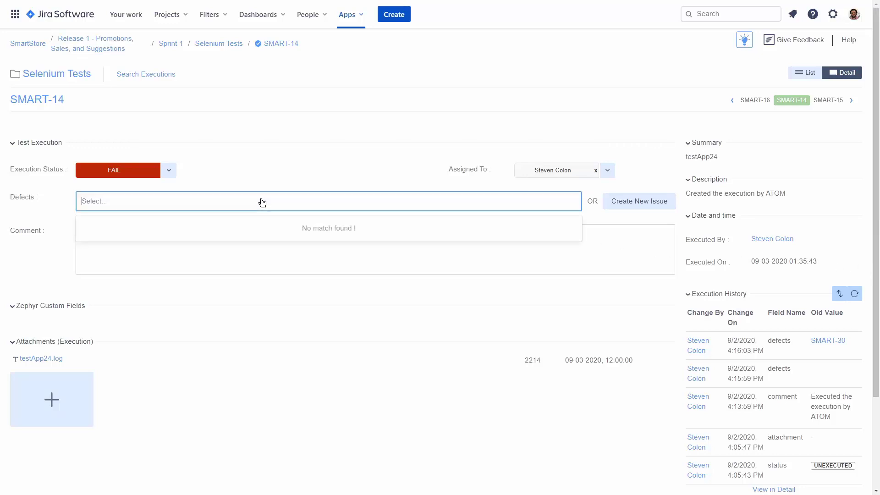
pyautogui.write('Cann')
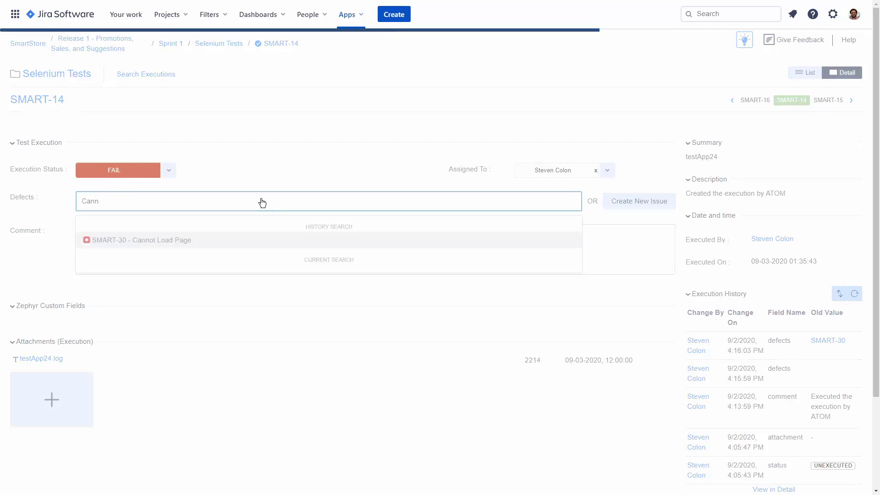
pyautogui.click(249, 239)
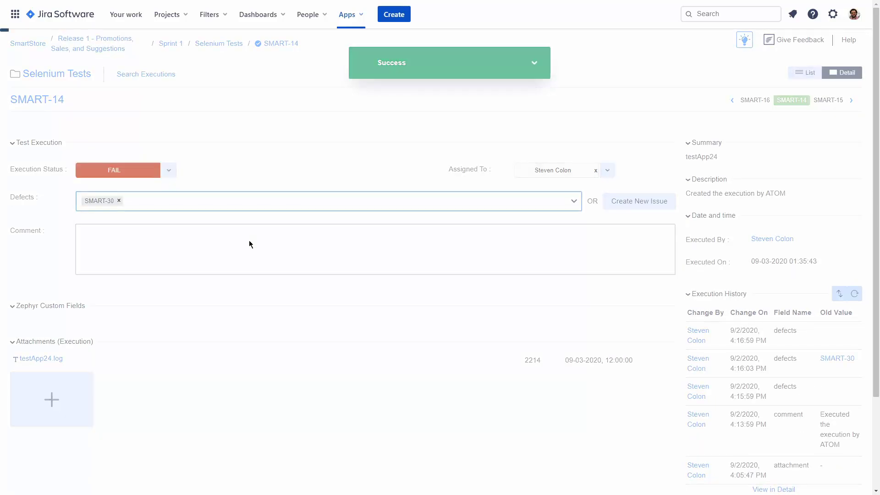
# Comment 'Selenium test failed because pag…' on the execution, save it, and return to the list.
pyautogui.click(253, 240)
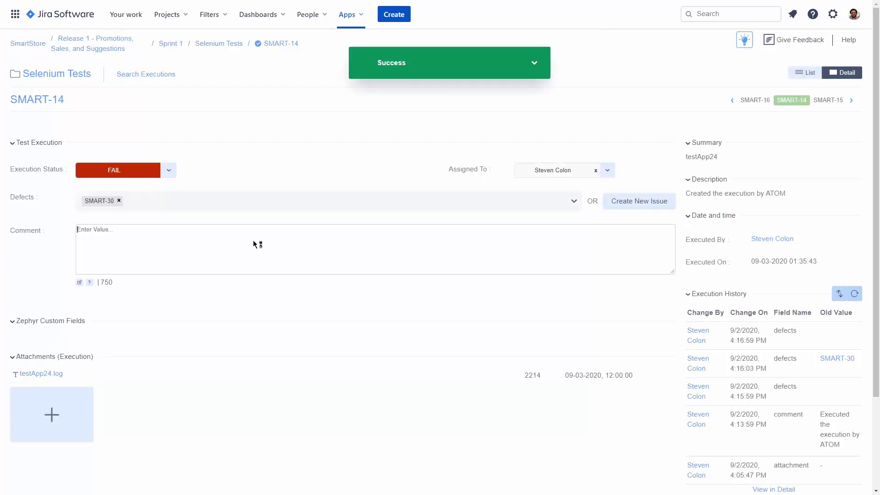
pyautogui.write('Selenium test fai')
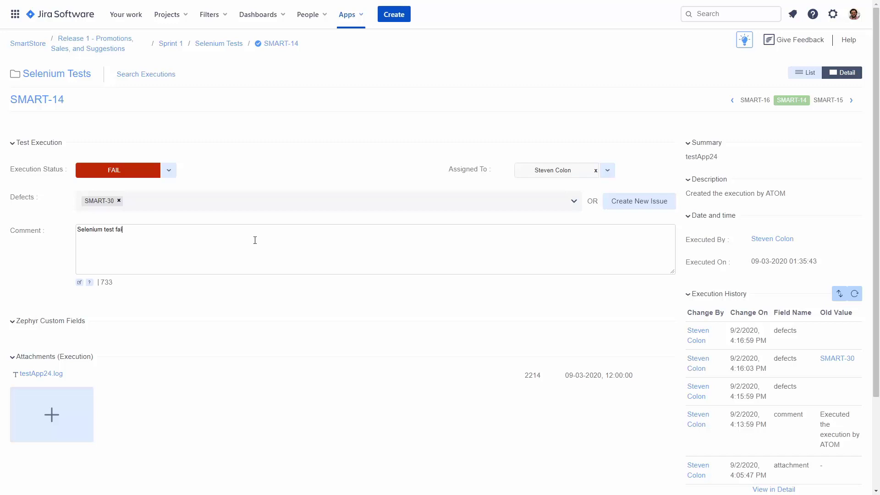
pyautogui.write('led because page cannot load properly')
pyautogui.click(498, 282)
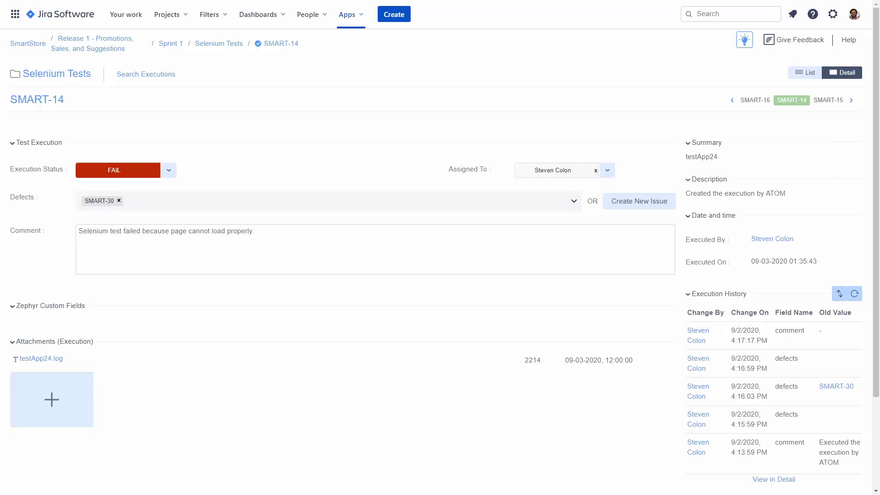
pyautogui.hotkey('alt', 'Left')
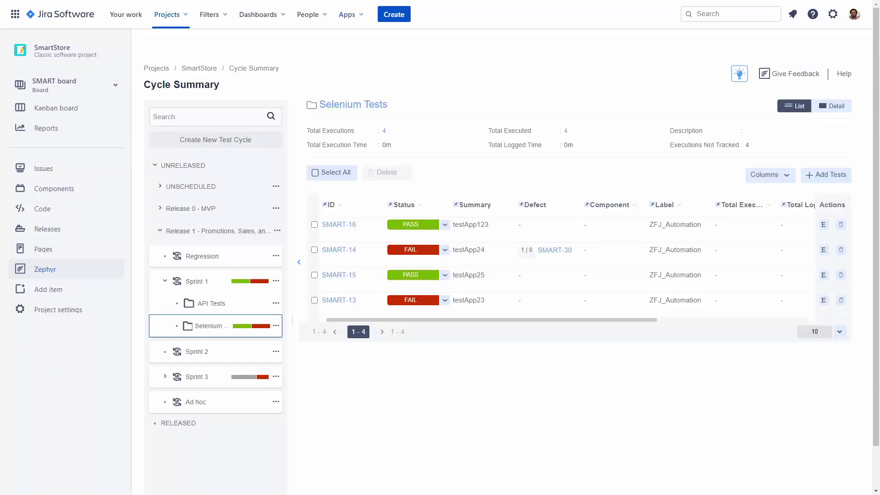
# Open the SMART-14 test issue from the Selenium Tests executions table.
pyautogui.click(339, 251)
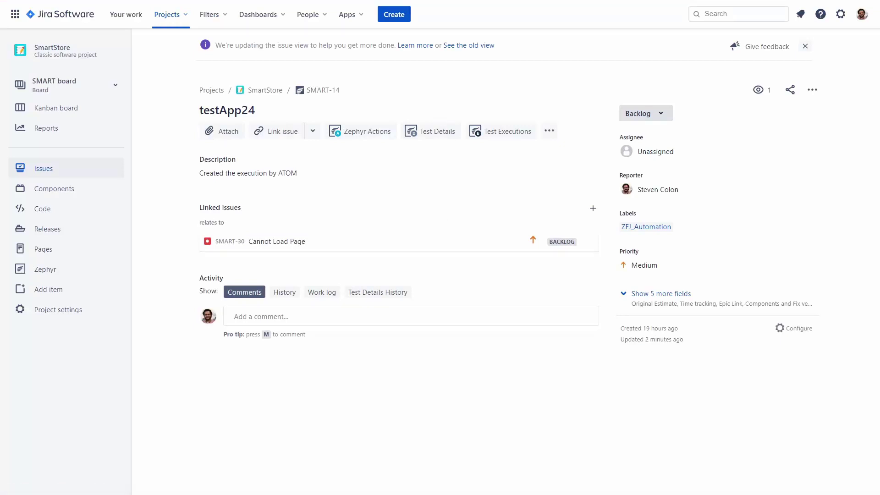
# Show the Test Executions and Test Details sections on the SMART-14 issue.
pyautogui.click(496, 133)
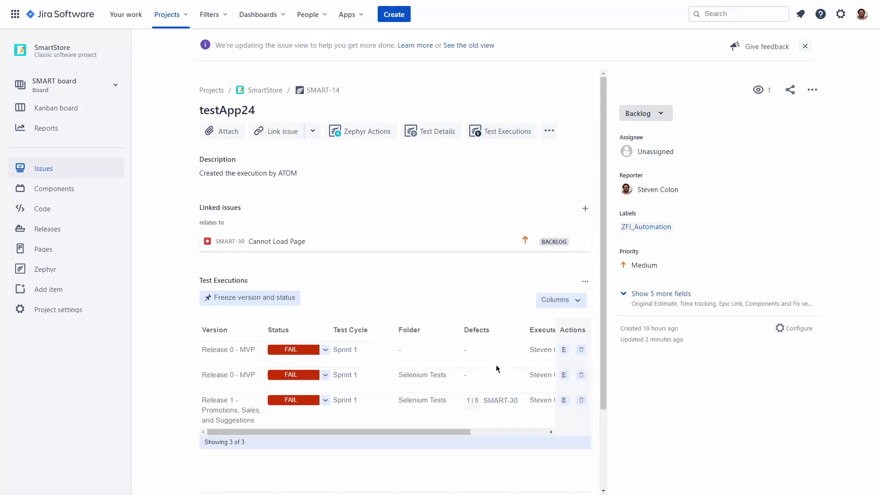
pyautogui.scroll(-1, 496, 365)
pyautogui.scroll(1, 496, 365)
pyautogui.click(438, 133)
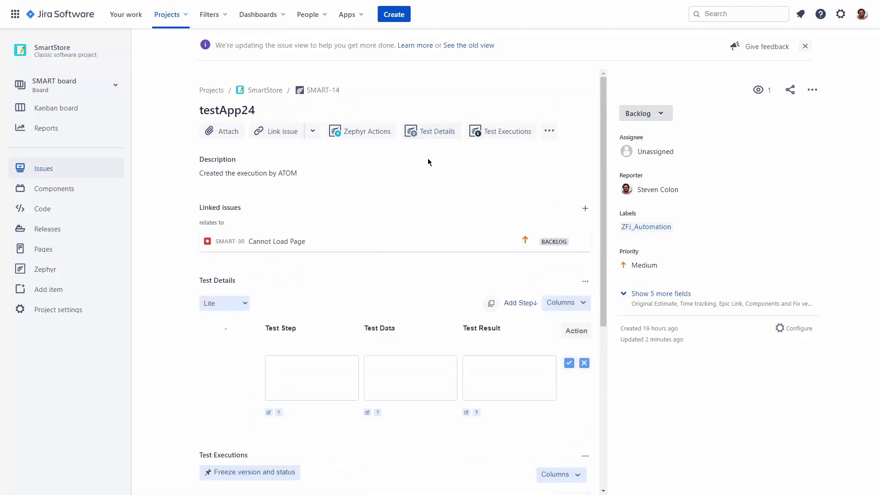
pyautogui.scroll(-1, 439, 216)
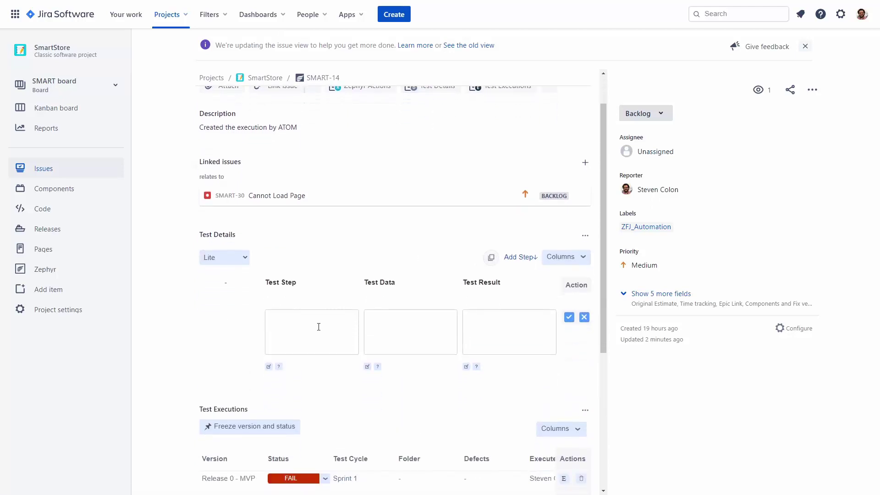
pyautogui.scroll(1, 343, 297)
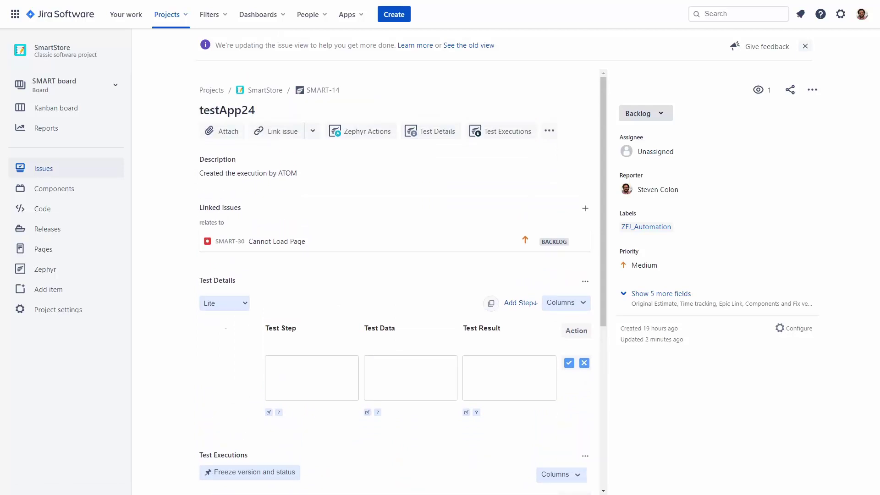